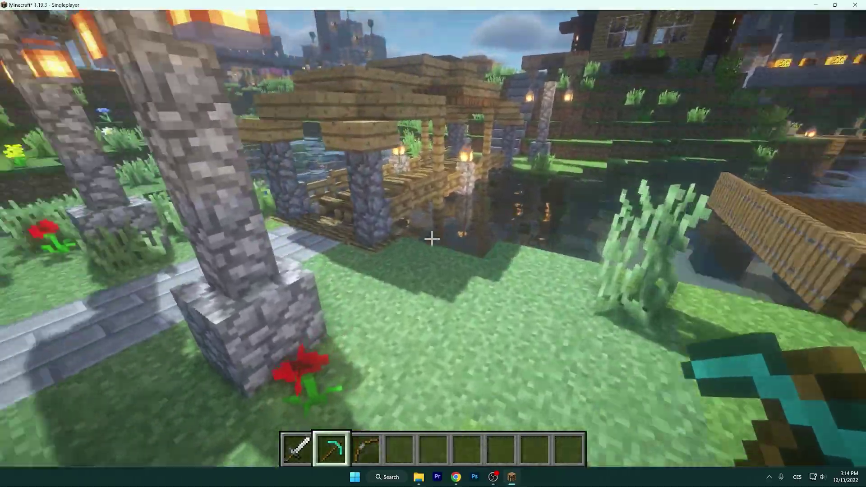
# Walk from the pond through the village archway and over the terraces to the river, then pause.
pyautogui.press('w')
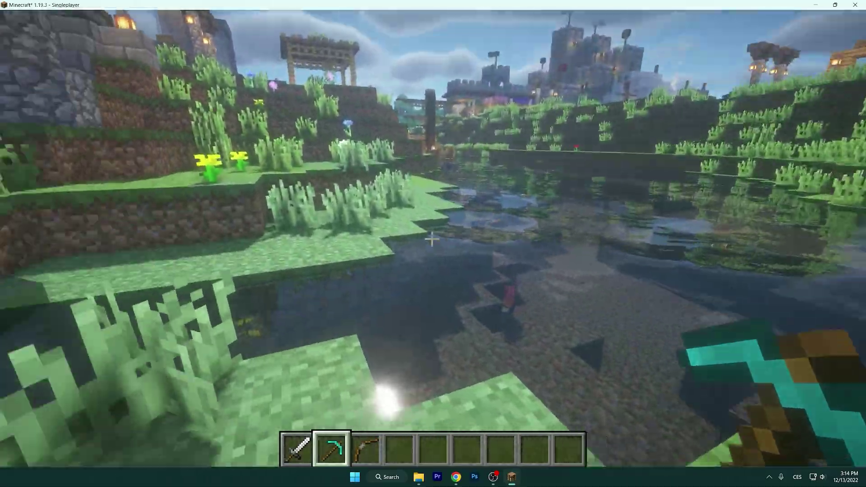
pyautogui.press('w')
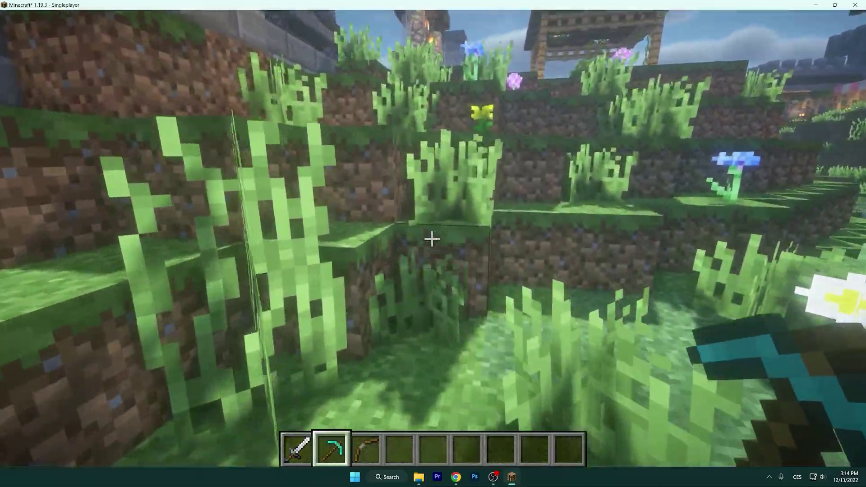
pyautogui.press('w')
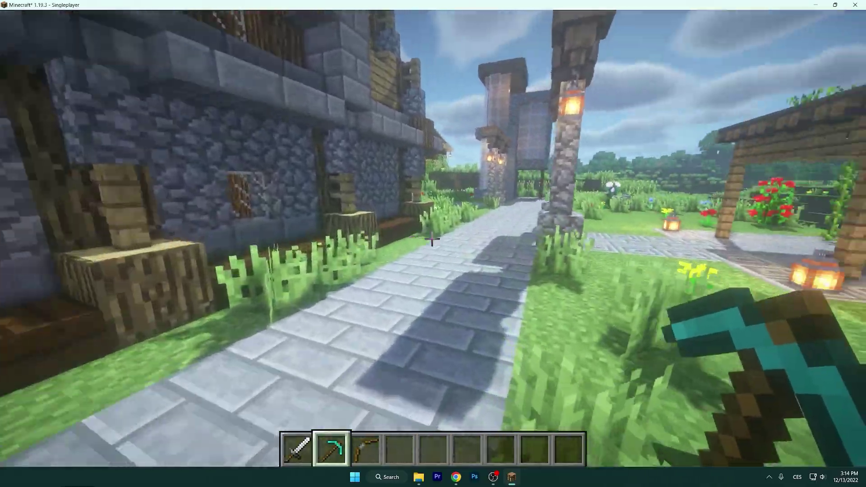
pyautogui.press('w')
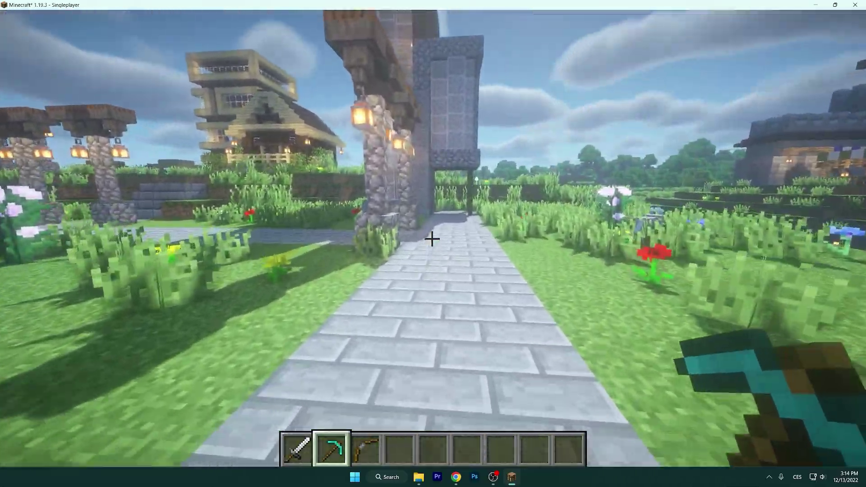
pyautogui.press('w')
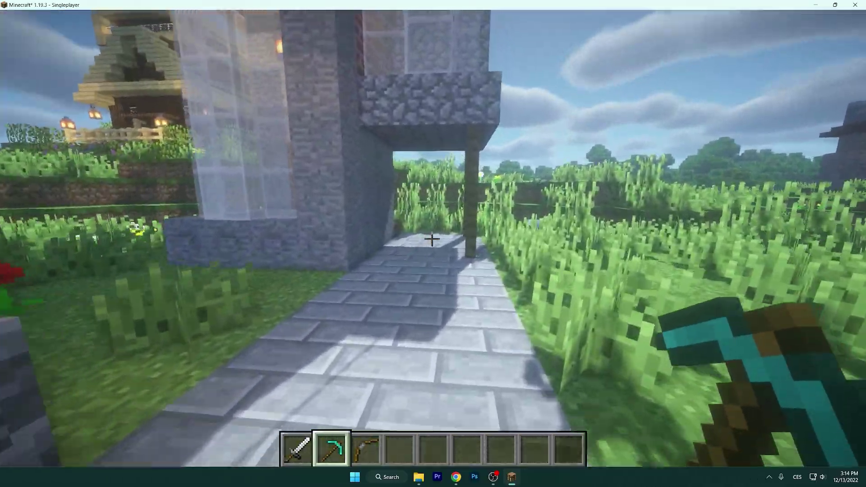
pyautogui.press('w')
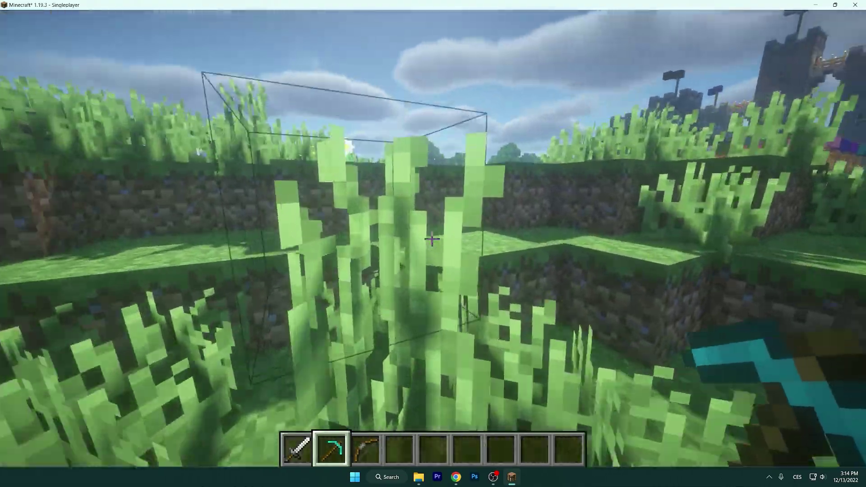
pyautogui.press('w')
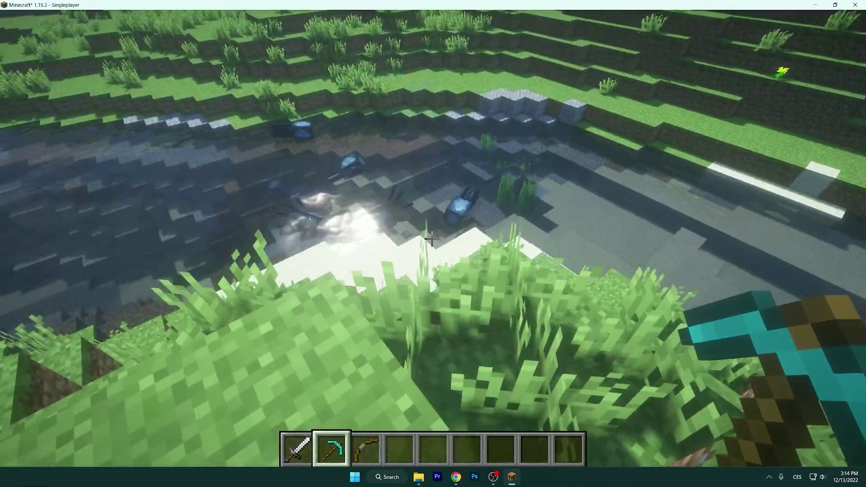
pyautogui.press('w')
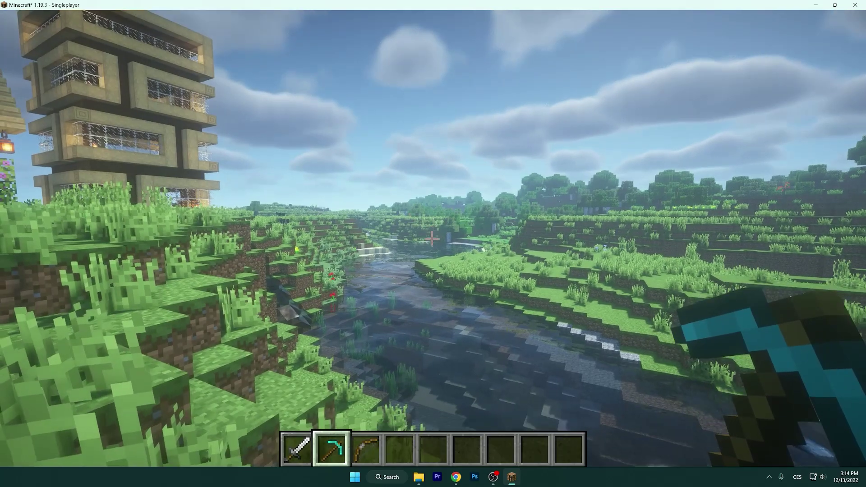
pyautogui.press('Escape')
# Open the BSL shader pack settings via Options, Video Settings and Shader Packs.
pyautogui.click(356, 275)
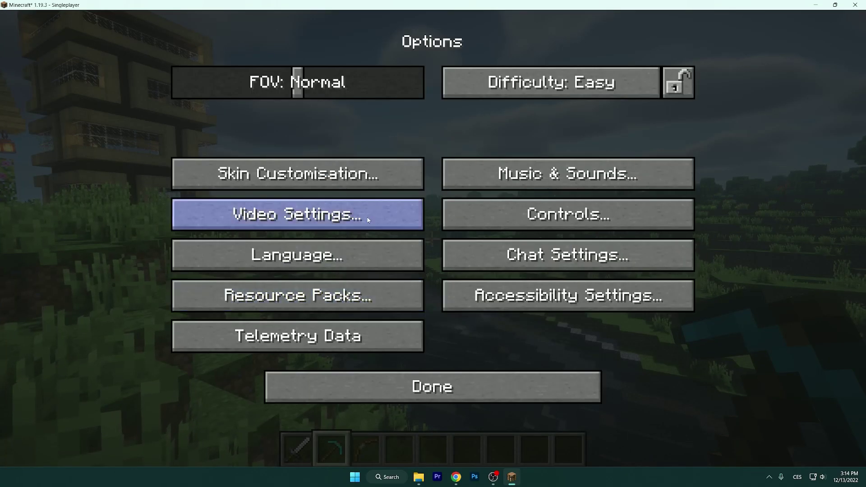
pyautogui.click(366, 212)
pyautogui.click(480, 46)
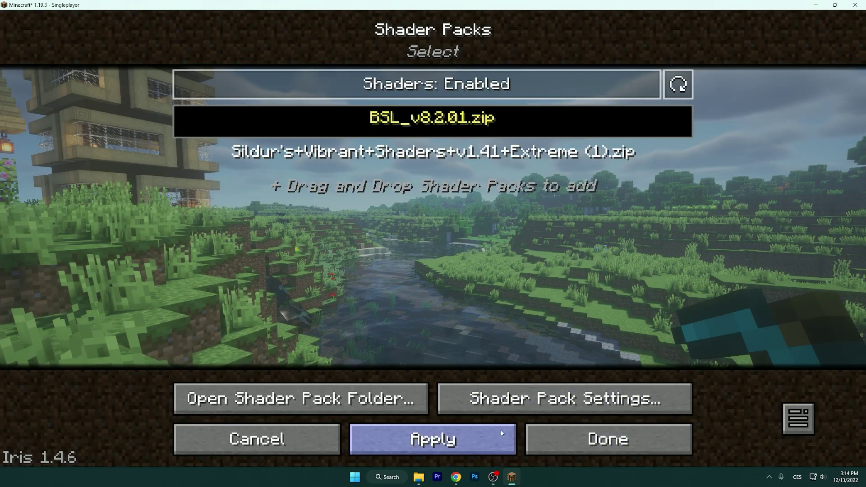
pyautogui.click(474, 405)
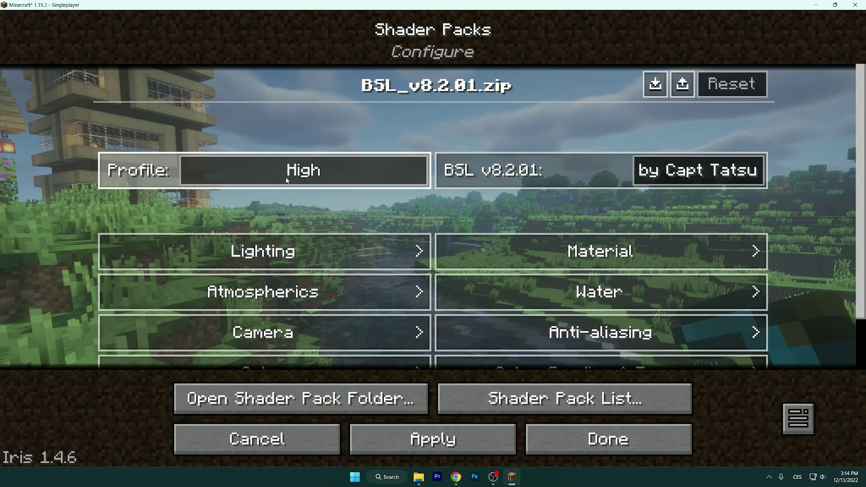
# Cycle the BSL profile from High through Ultra to Low, then confirm and return to the game.
pyautogui.scroll(-1, 499, 197)
pyautogui.scroll(1, 500, 198)
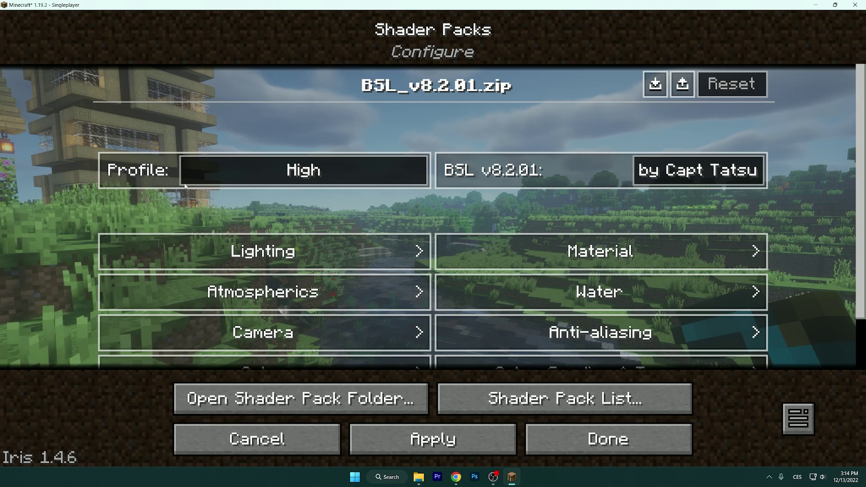
pyautogui.moveTo(153, 176)
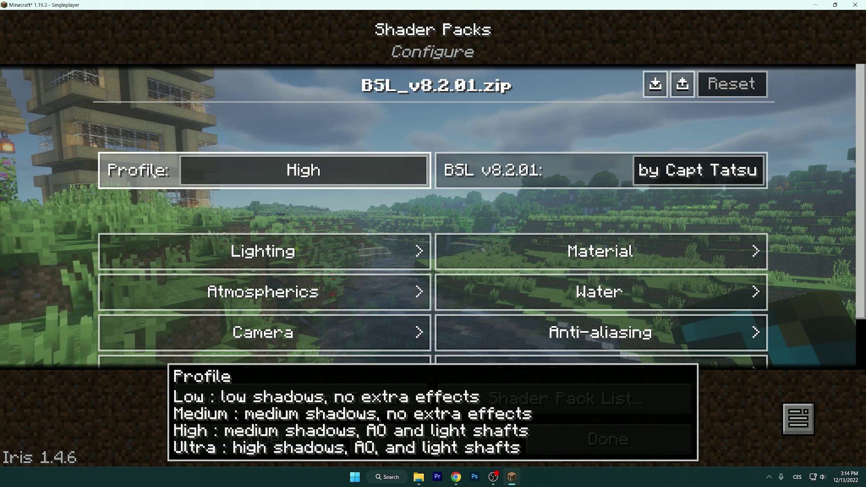
pyautogui.click(154, 174)
pyautogui.click(153, 174)
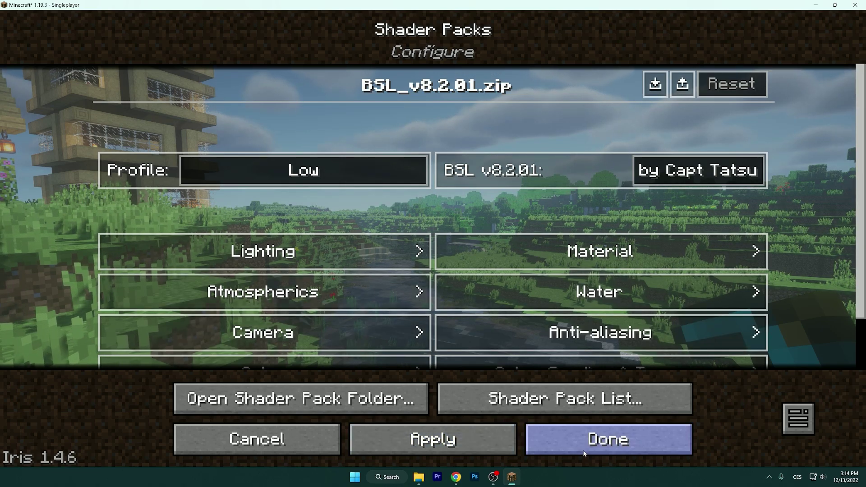
pyautogui.click(559, 433)
pyautogui.press('Escape')
pyautogui.press('Escape')
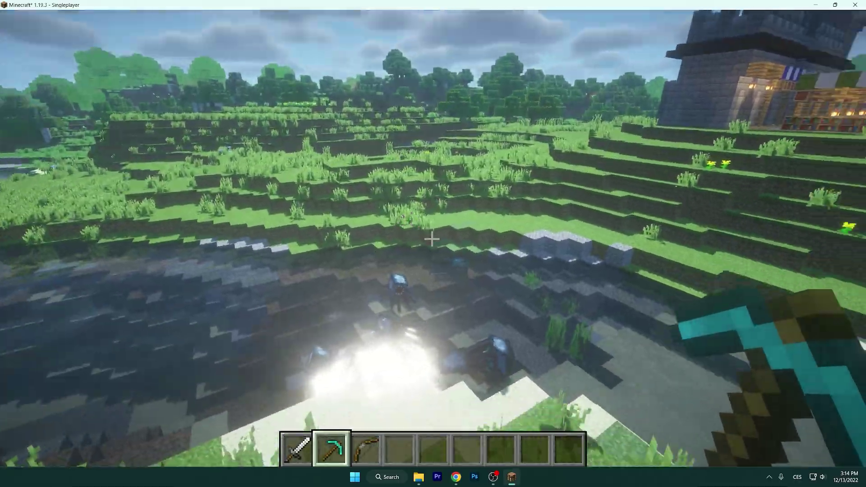
# Walk across the grass toward the village house, then pause and go back to Shader Packs.
pyautogui.press('w')
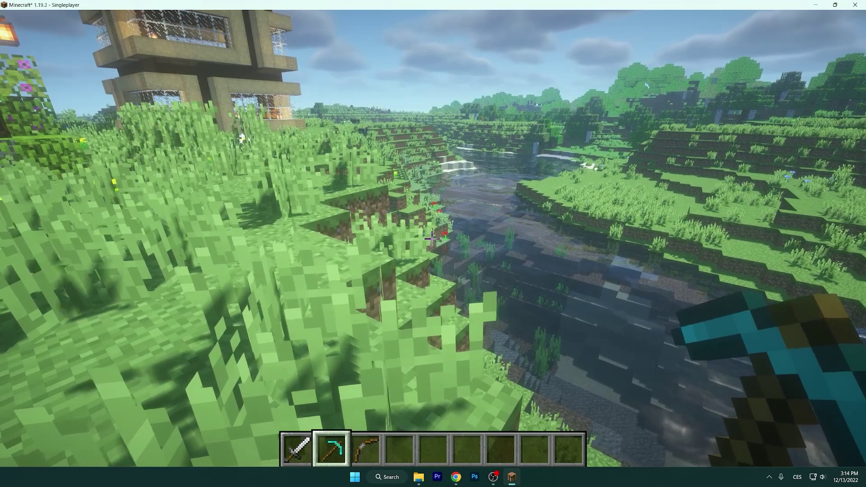
pyautogui.press('Escape')
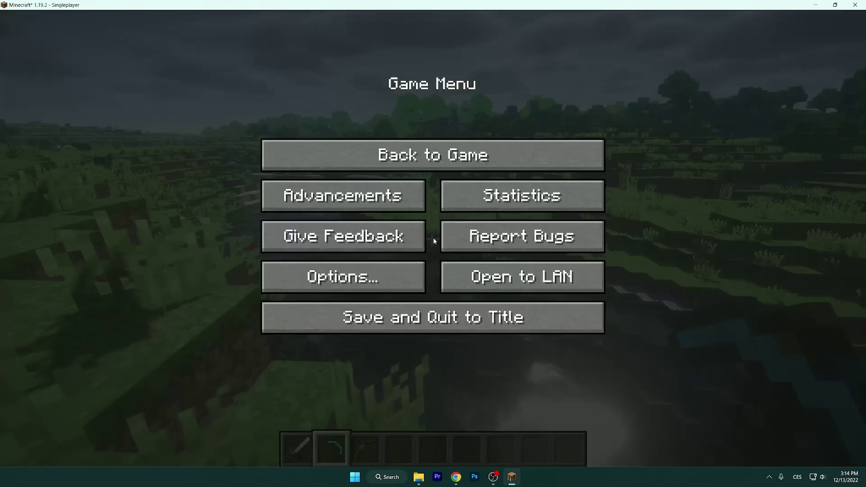
pyautogui.click(327, 275)
pyautogui.click(327, 212)
pyautogui.click(522, 35)
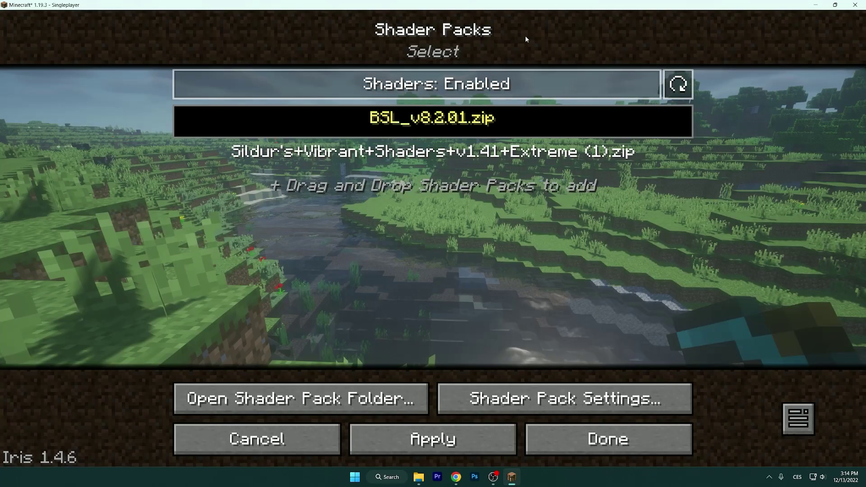
# Open the BSL shader pack settings at its Lighting page.
pyautogui.click(629, 403)
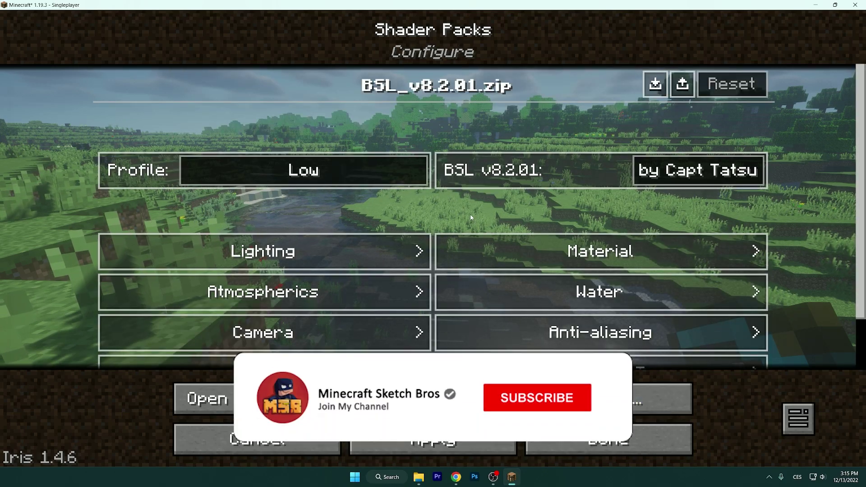
pyautogui.scroll(-3, 453, 215)
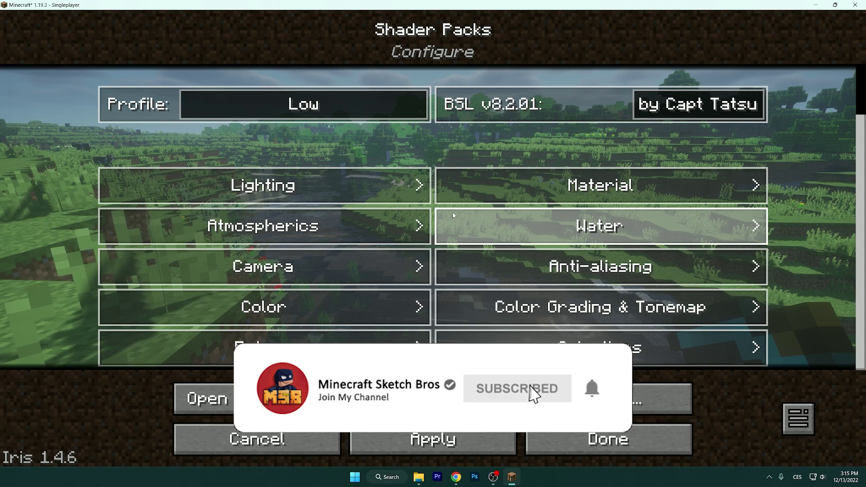
pyautogui.click(273, 184)
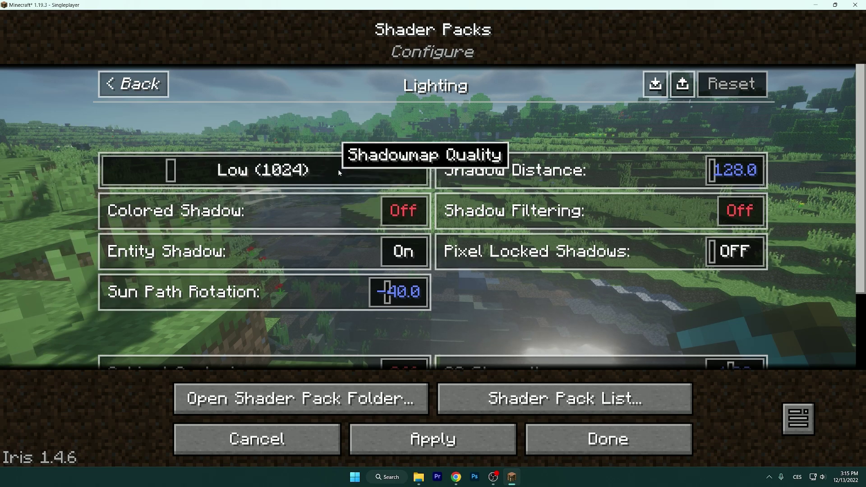
# Slide Shadowmap Quality down to Very Low (512), then go back to the main BSL page.
pyautogui.click(120, 168)
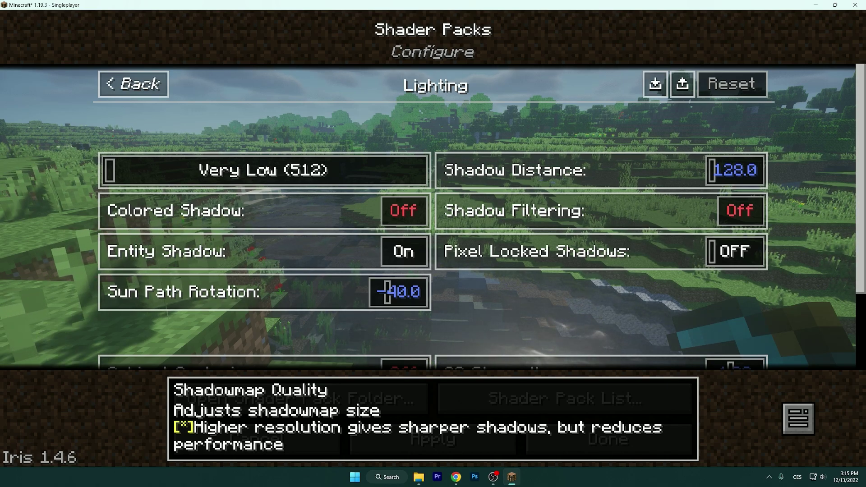
pyautogui.moveTo(109, 171); pyautogui.dragTo(339, 118)
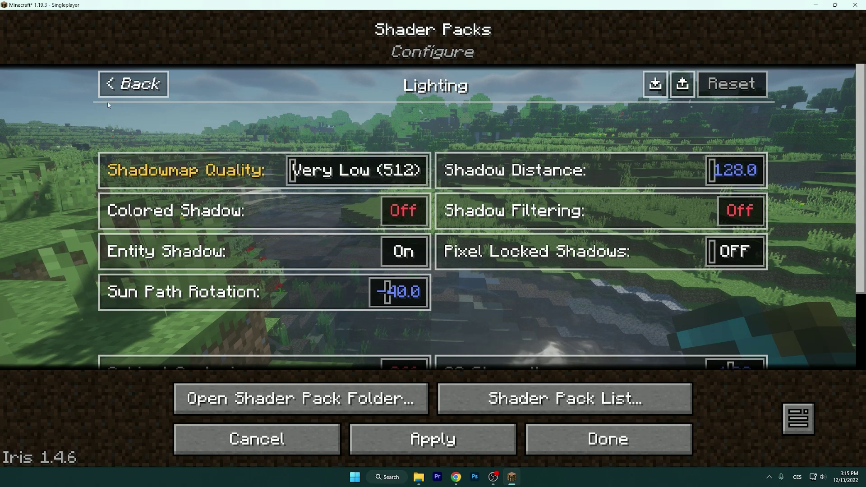
pyautogui.click(116, 87)
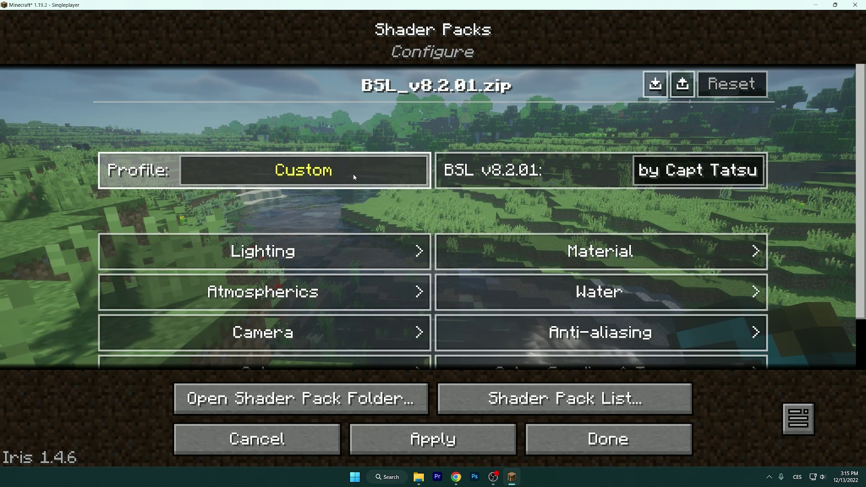
# In Material > Specular & Reflections, step Reflections from Full down to Off.
pyautogui.click(482, 251)
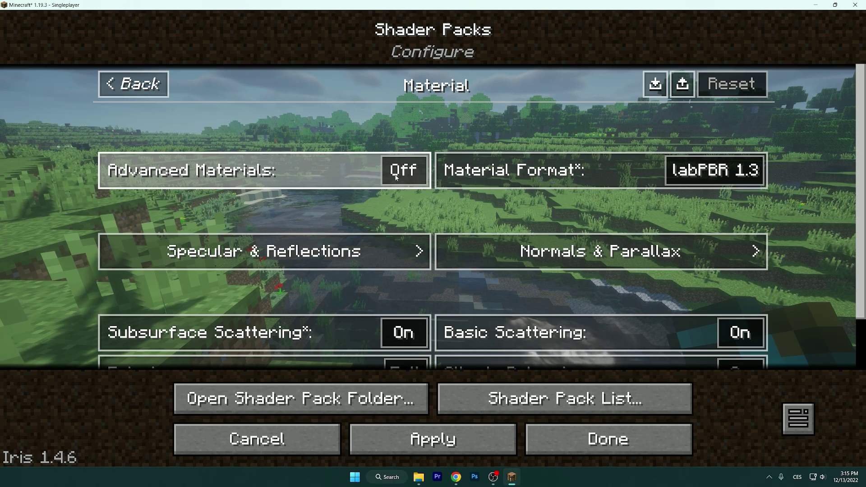
pyautogui.click(232, 259)
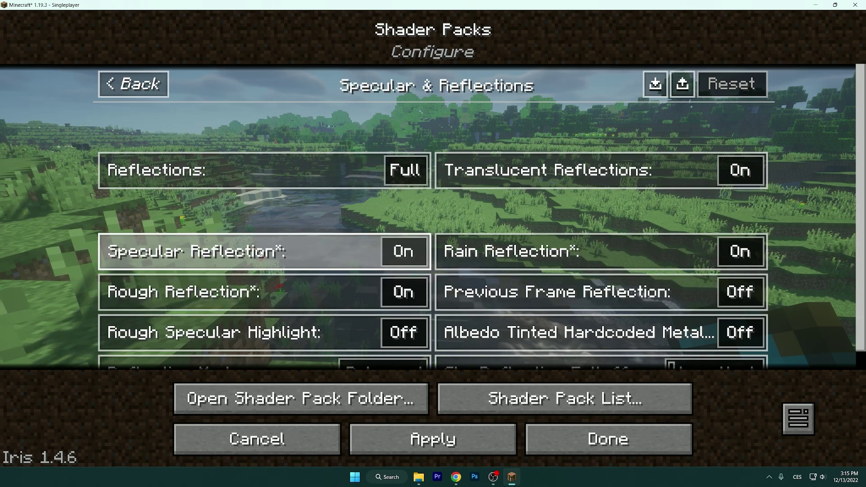
pyautogui.click(376, 184)
pyautogui.click(378, 178)
pyautogui.click(380, 175)
pyautogui.click(365, 176)
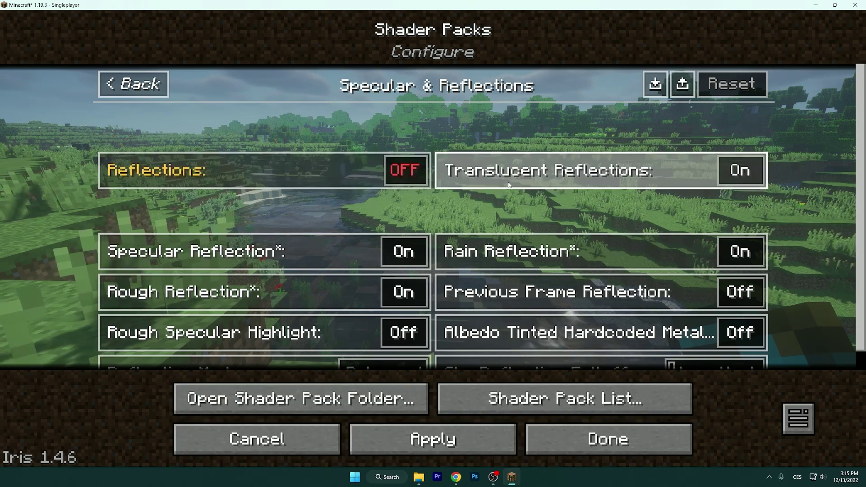
pyautogui.scroll(-1, 512, 195)
# Turn off Rain, Specular and Rough Reflection, set Sky Reflection Falloff to Balanced, and apply.
pyautogui.click(532, 224)
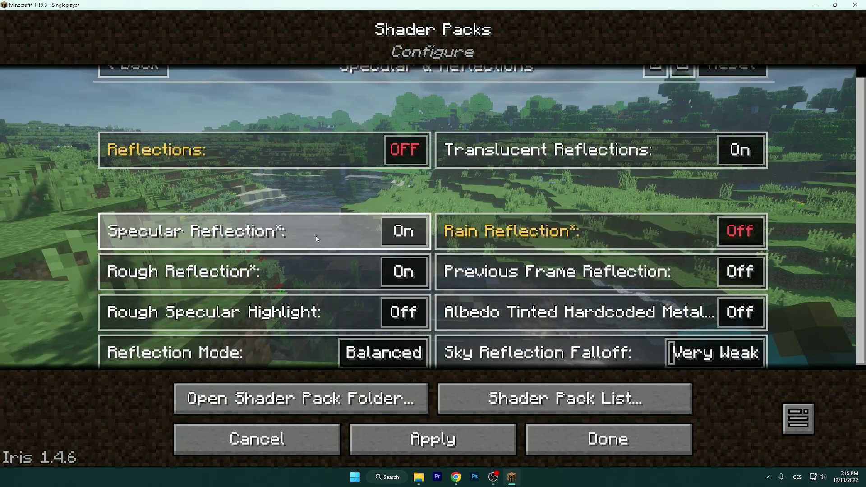
pyautogui.click(397, 231)
pyautogui.click(397, 272)
pyautogui.scroll(-1, 397, 271)
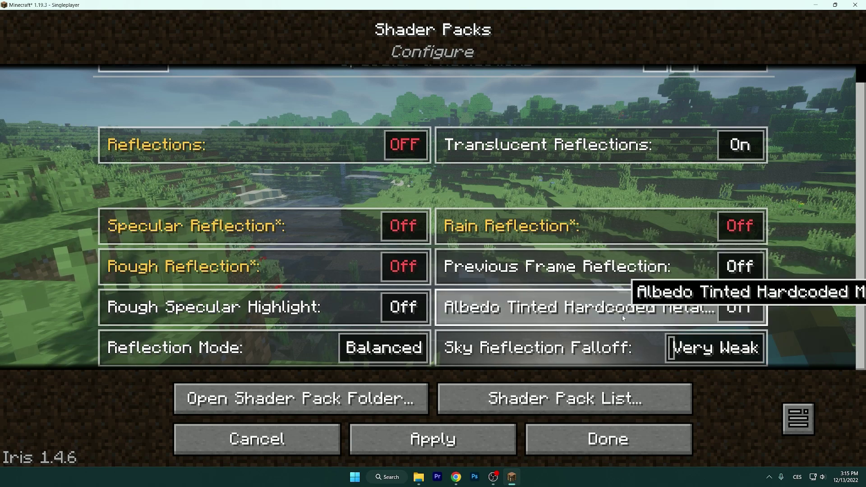
pyautogui.moveTo(453, 356)
pyautogui.moveTo(453, 356); pyautogui.dragTo(591, 351)
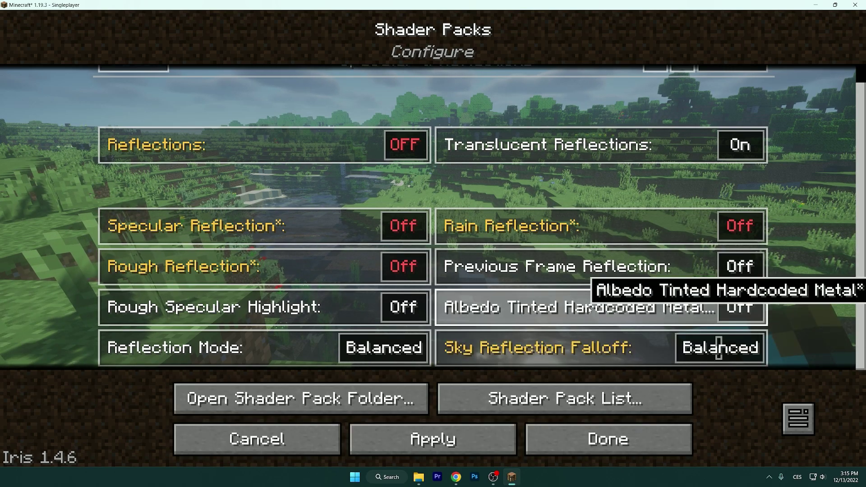
pyautogui.scroll(3, 614, 329)
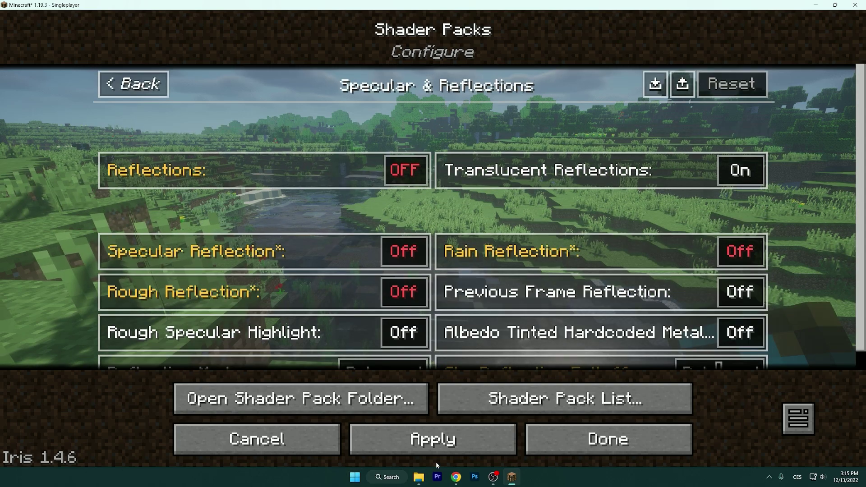
pyautogui.click(433, 440)
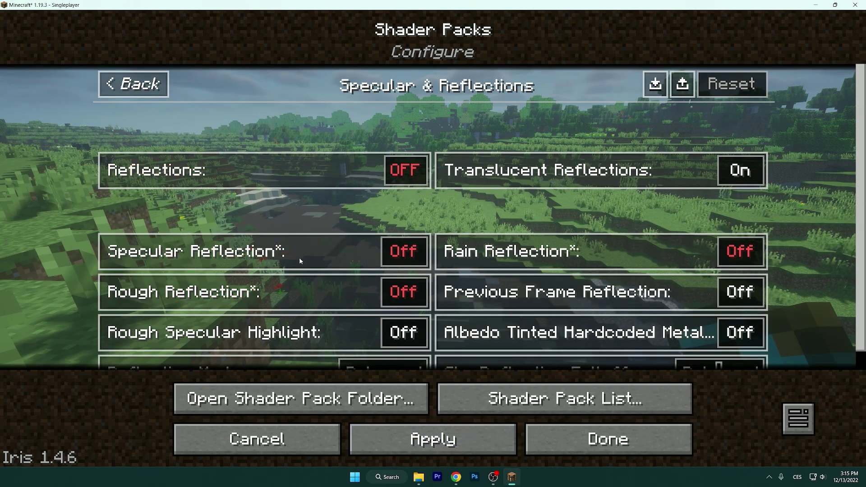
pyautogui.click(154, 94)
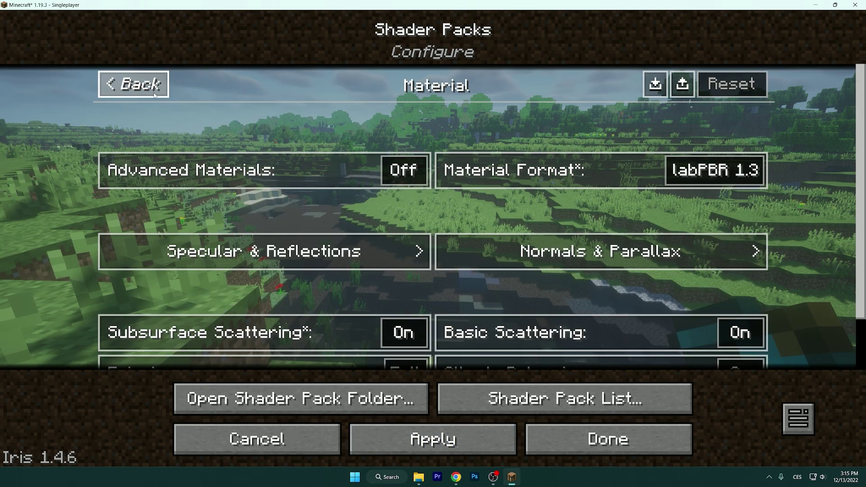
# In Normals & Parallax, drag Parallax Depth down to 10 cm and switch Self Shadows Off.
pyautogui.click(513, 262)
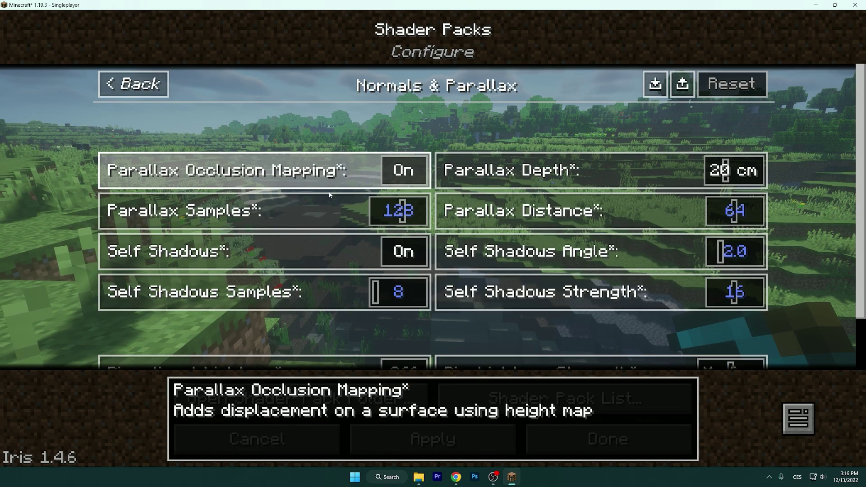
pyautogui.click(725, 170)
pyautogui.moveTo(551, 170); pyautogui.dragTo(445, 158)
pyautogui.scroll(-3, 344, 153)
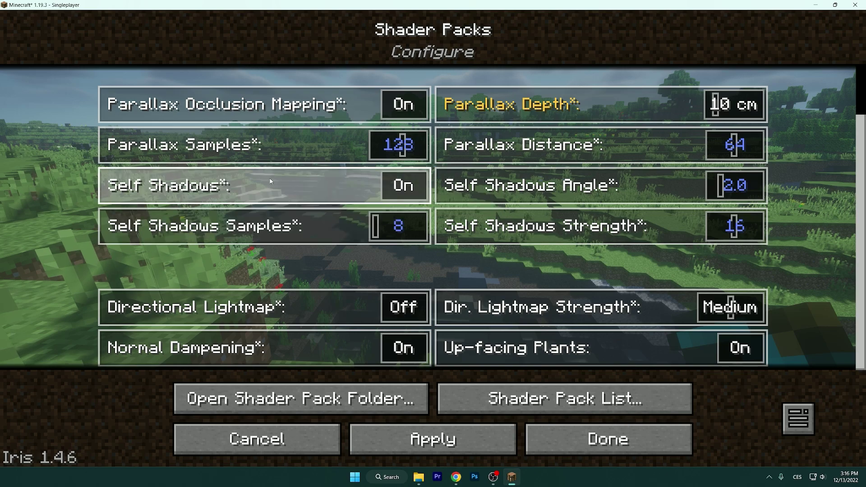
pyautogui.click(260, 181)
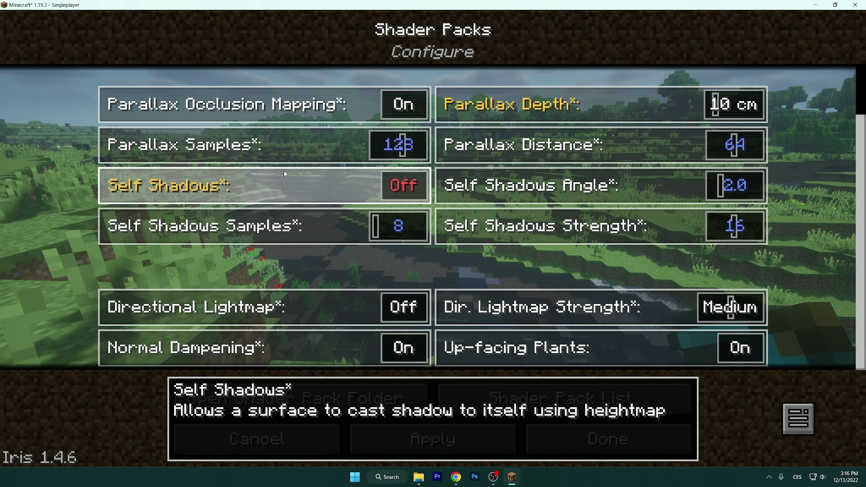
pyautogui.click(305, 213)
pyautogui.scroll(3, 334, 261)
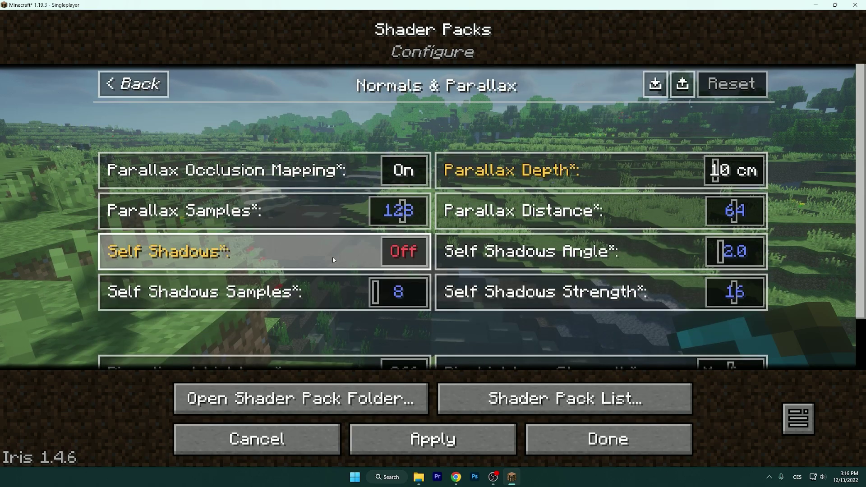
pyautogui.click(134, 84)
pyautogui.scroll(-2, 286, 265)
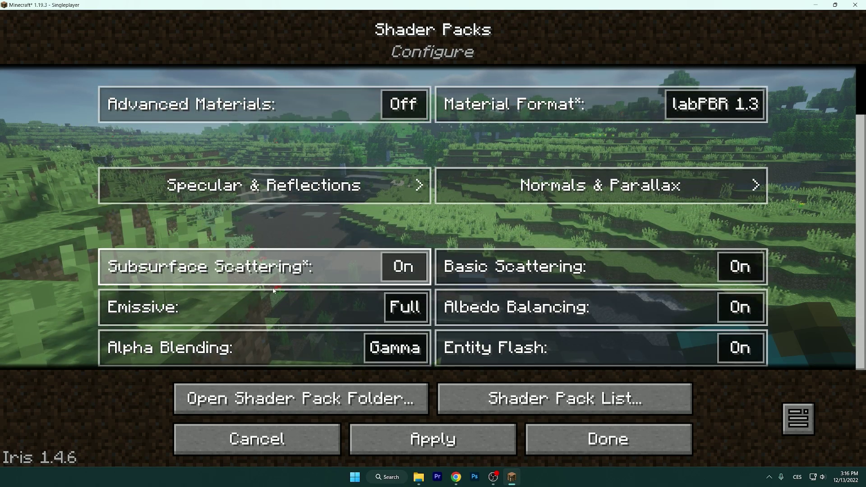
# Cycle Emissive from Full to AdvMat Only, then go back to the main BSL options.
pyautogui.click(353, 315)
pyautogui.click(354, 314)
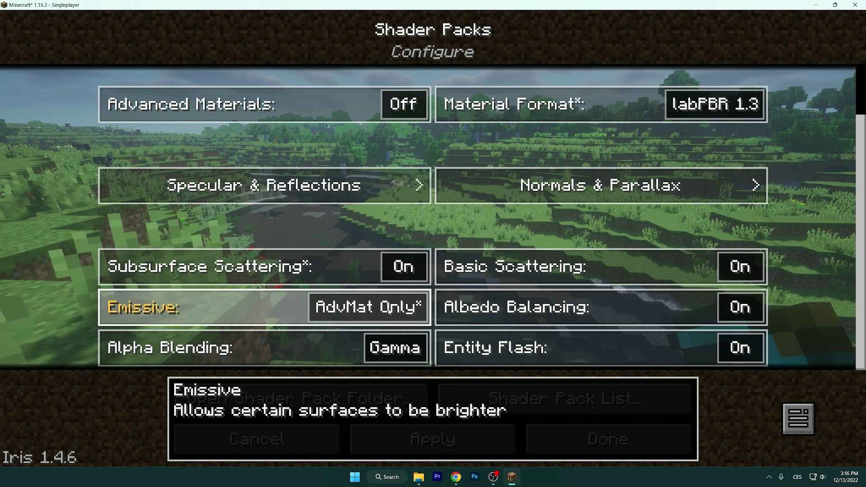
pyautogui.scroll(3, 342, 271)
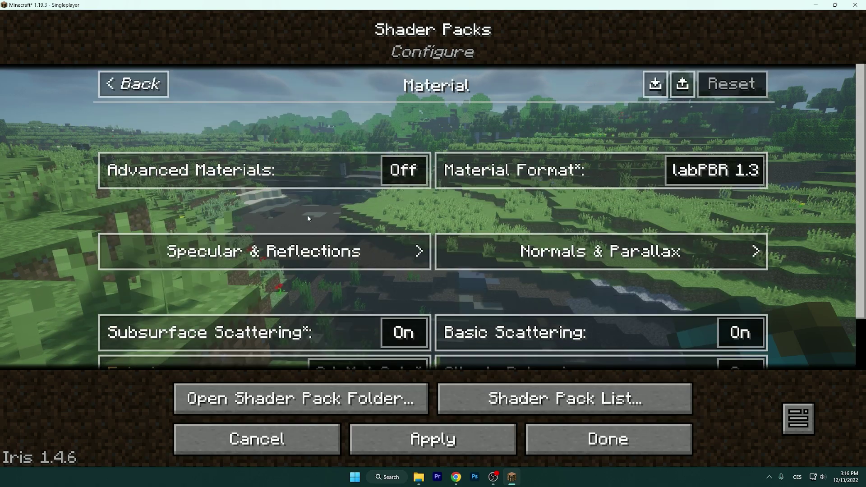
pyautogui.click(135, 83)
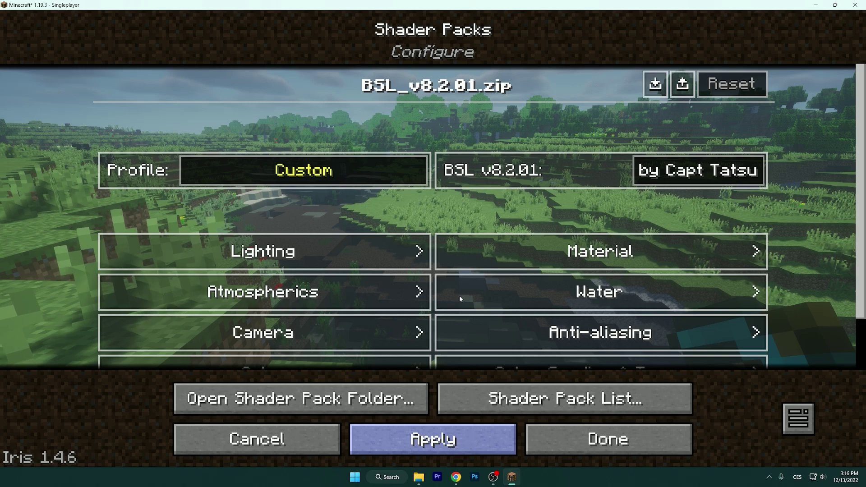
# In Atmospherics, cycle Clouds through Off back to Vanilla and glance at Cloud Config.
pyautogui.click(372, 284)
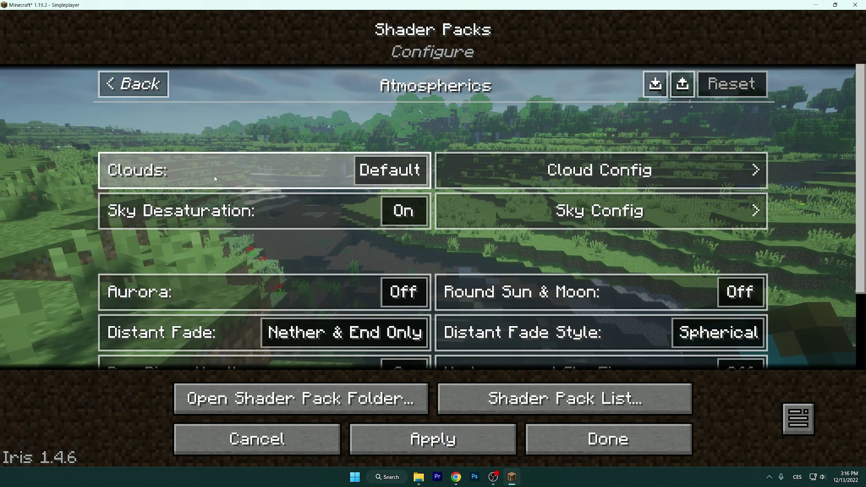
pyautogui.click(318, 161)
pyautogui.click(318, 160)
pyautogui.click(323, 162)
pyautogui.click(323, 161)
pyautogui.click(320, 163)
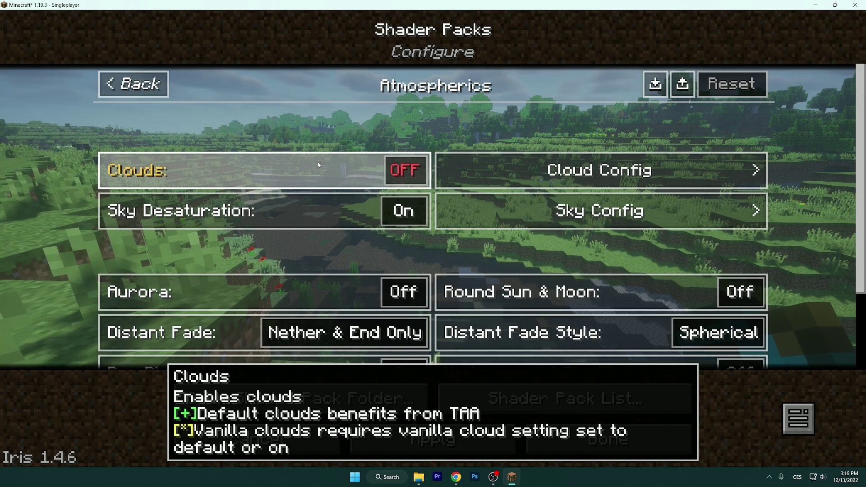
pyautogui.click(316, 166)
pyautogui.click(316, 167)
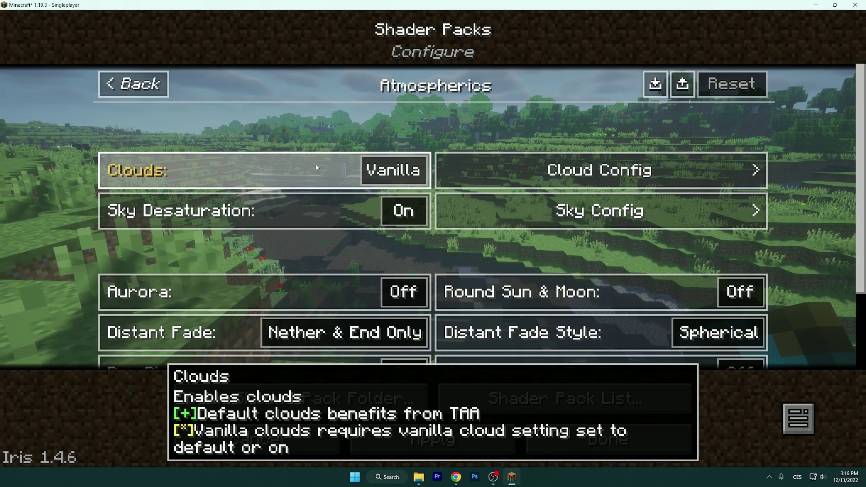
pyautogui.click(514, 171)
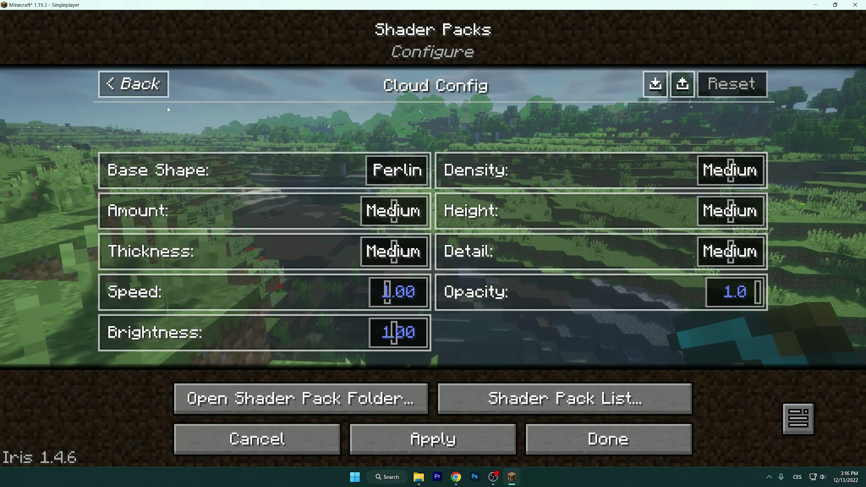
pyautogui.click(133, 84)
# Switch Round Sun & Moon On and return to the main BSL options page.
pyautogui.scroll(-2, 339, 225)
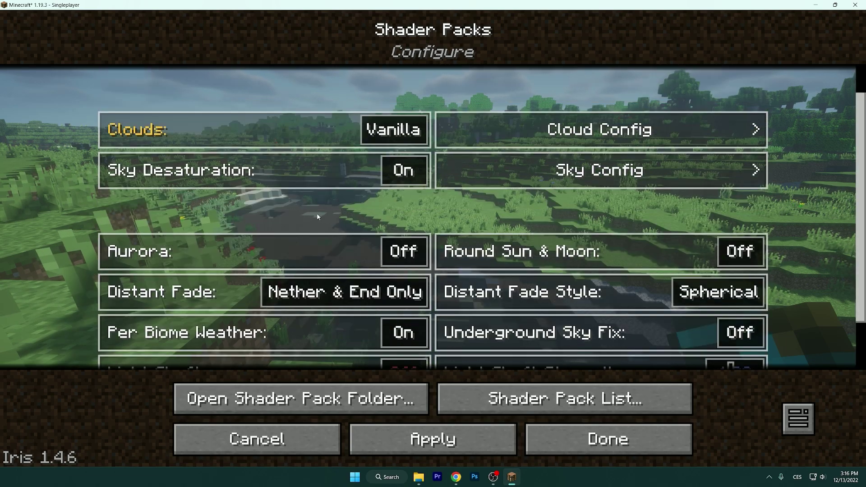
pyautogui.click(499, 247)
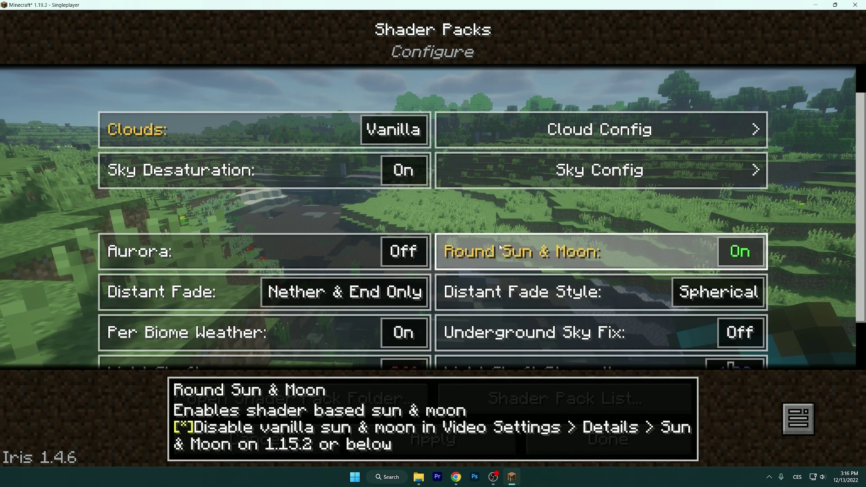
pyautogui.scroll(-3, 499, 245)
pyautogui.scroll(5, 164, 65)
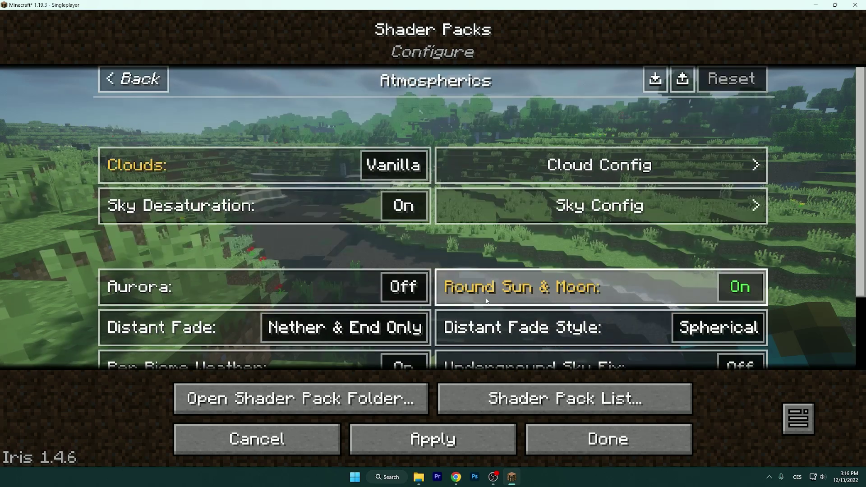
pyautogui.click(110, 73)
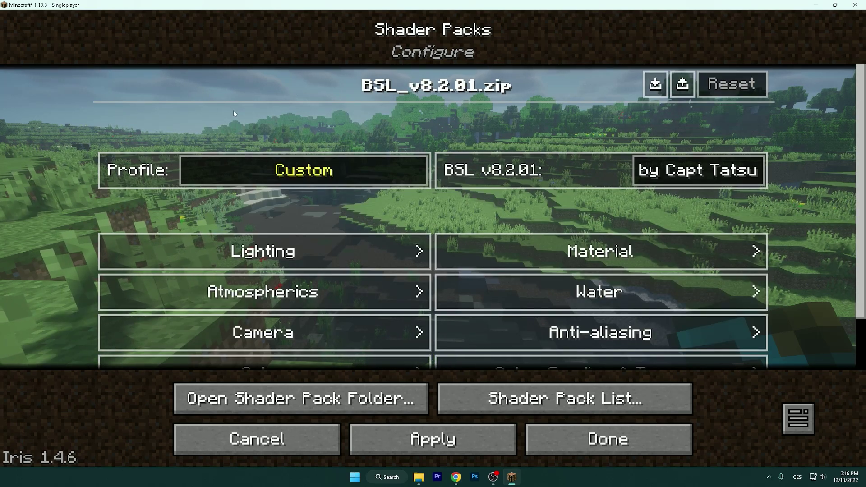
# In Water settings, try Vanilla texture, parallax off and on, and sharpness Medium then High, applying each.
pyautogui.click(486, 280)
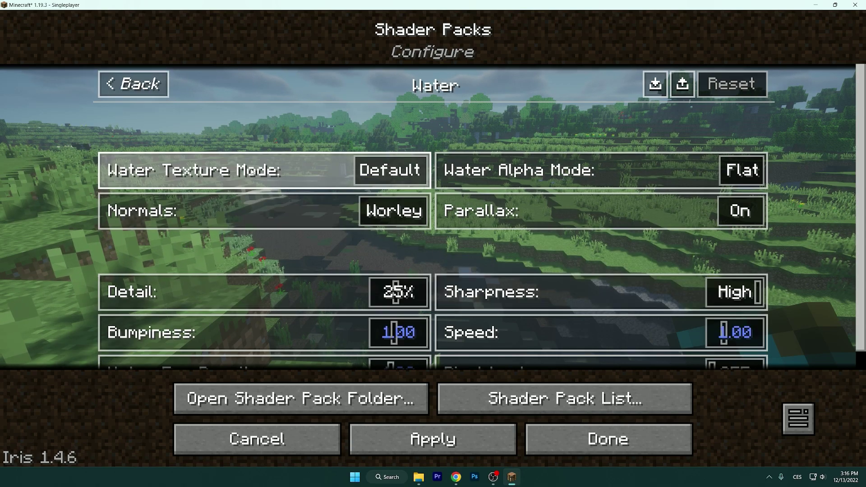
pyautogui.click(360, 171)
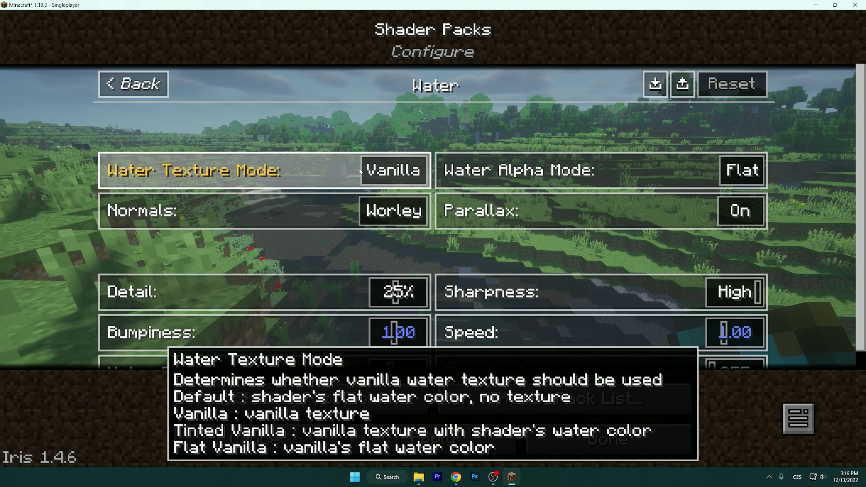
pyautogui.click(708, 218)
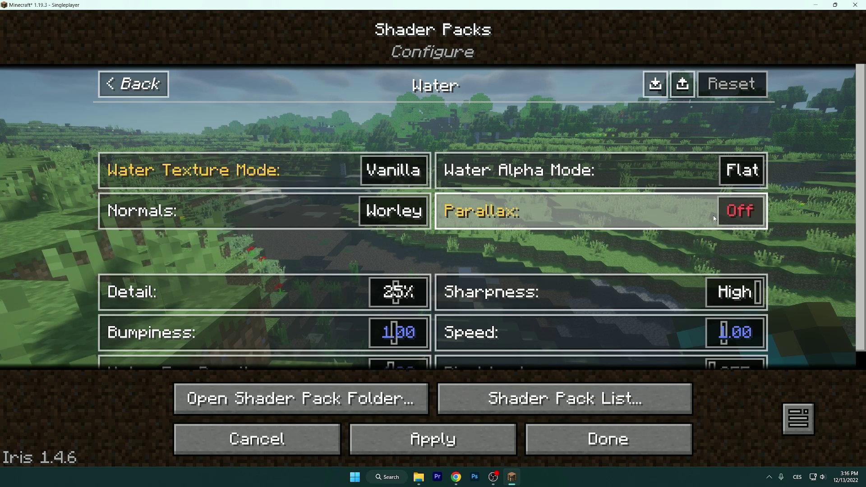
pyautogui.scroll(-1, 702, 208)
pyautogui.moveTo(735, 266); pyautogui.dragTo(520, 265)
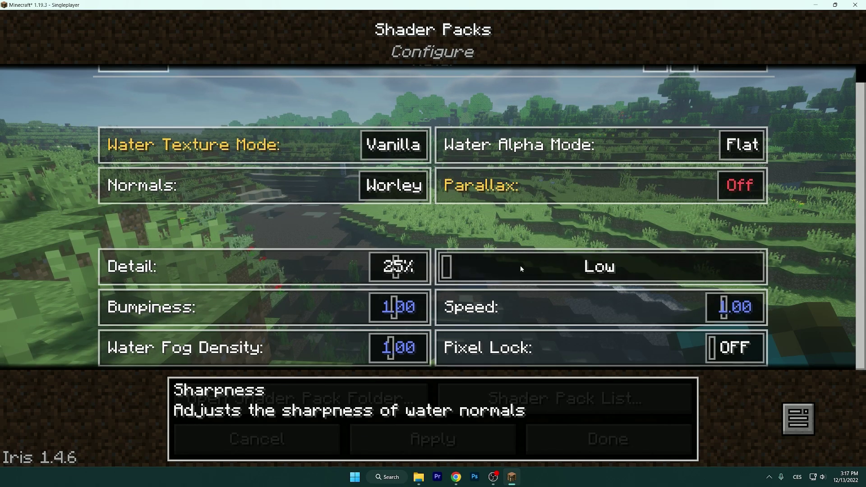
pyautogui.scroll(1, 344, 298)
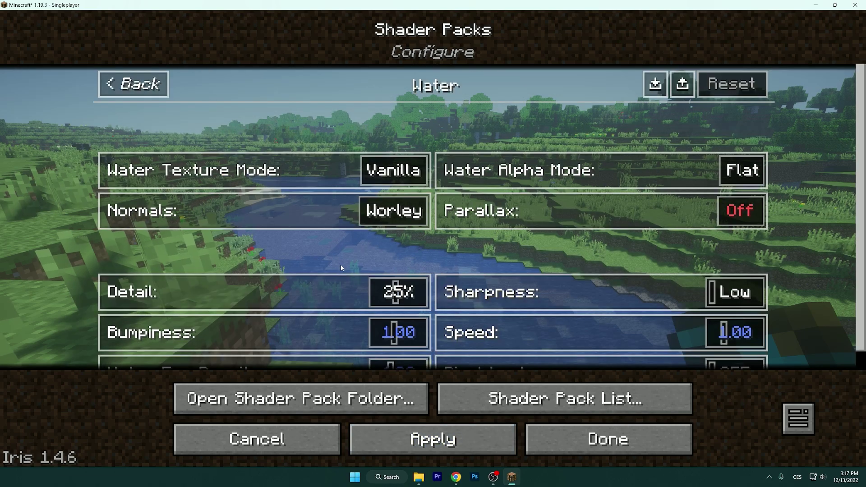
pyautogui.moveTo(532, 292); pyautogui.dragTo(600, 293)
pyautogui.click(426, 436)
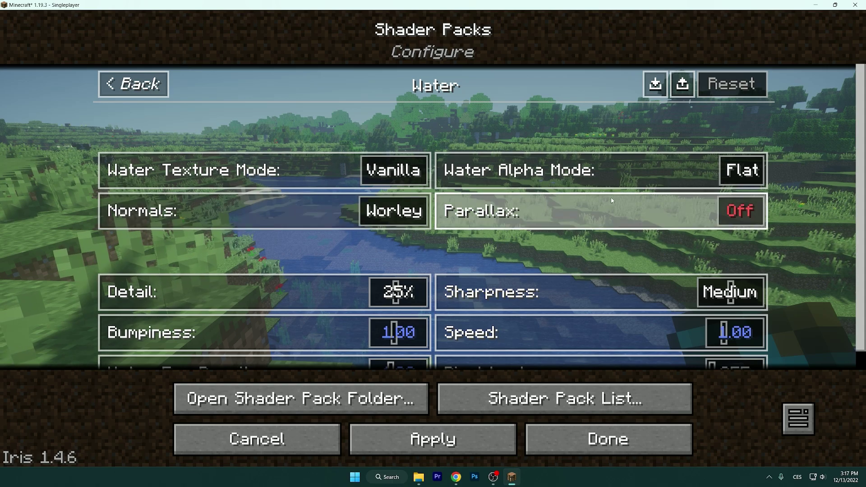
pyautogui.click(740, 211)
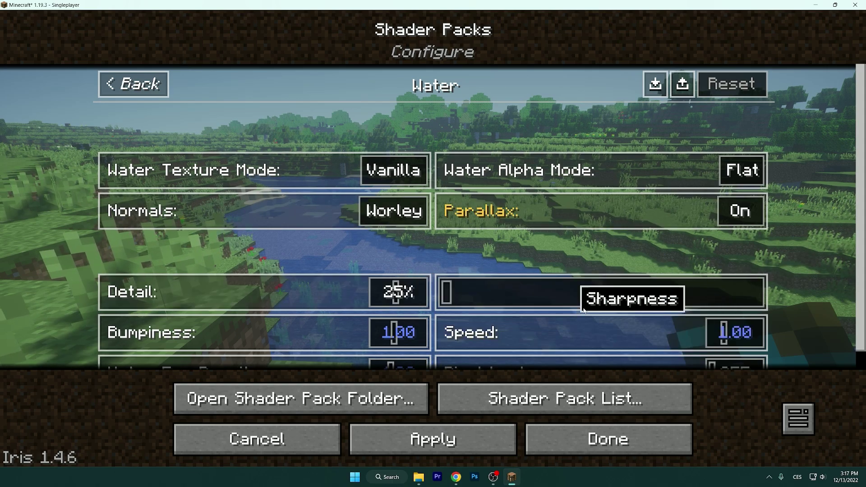
pyautogui.click(397, 438)
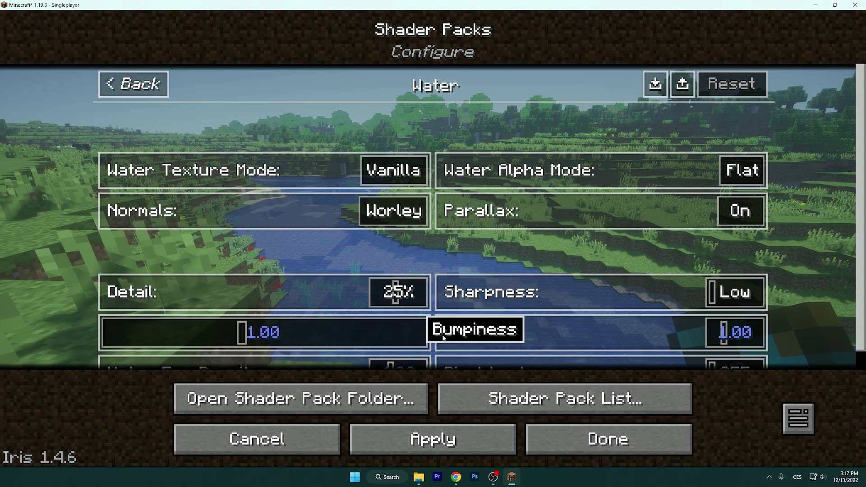
pyautogui.moveTo(631, 295); pyautogui.dragTo(759, 293)
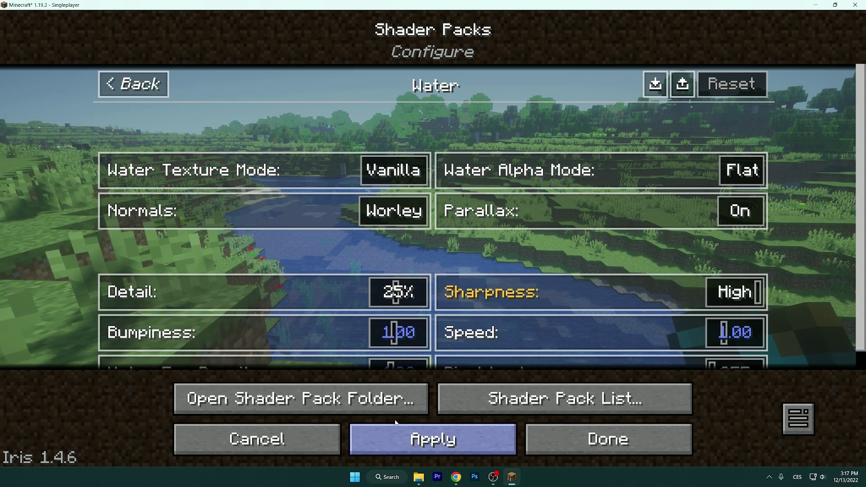
pyautogui.click(410, 443)
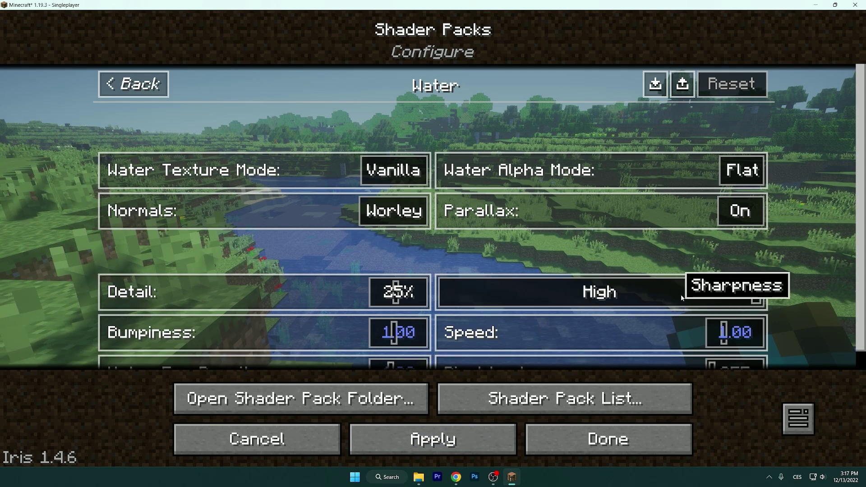
# Settle water on Default texture, Parallax Off and Sharpness Low, apply, and go back.
pyautogui.click(600, 216)
pyautogui.click(383, 174)
pyautogui.click(356, 174)
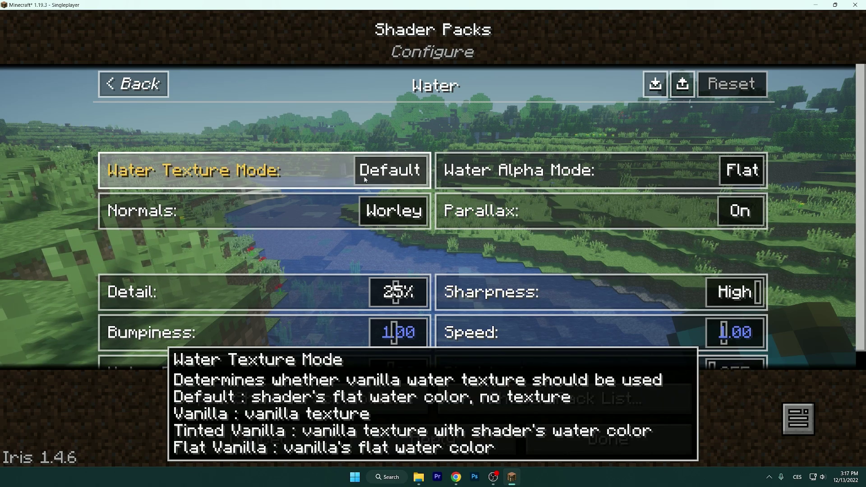
pyautogui.click(450, 448)
pyautogui.click(756, 200)
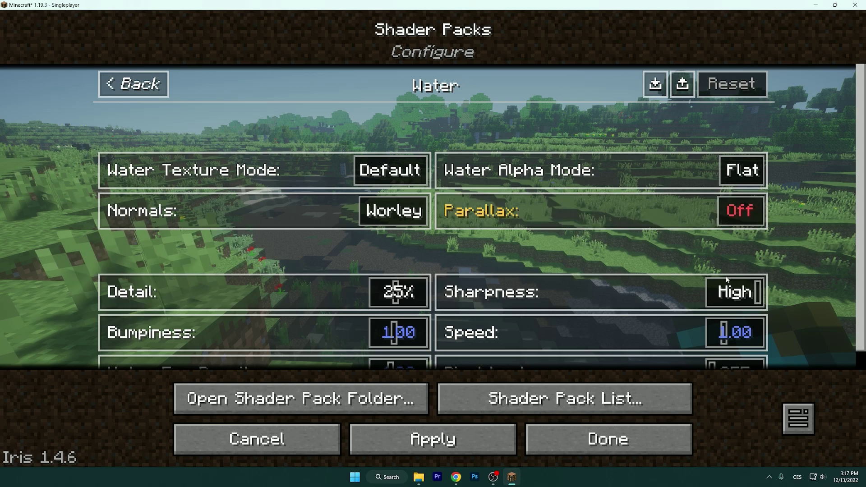
pyautogui.click(451, 292)
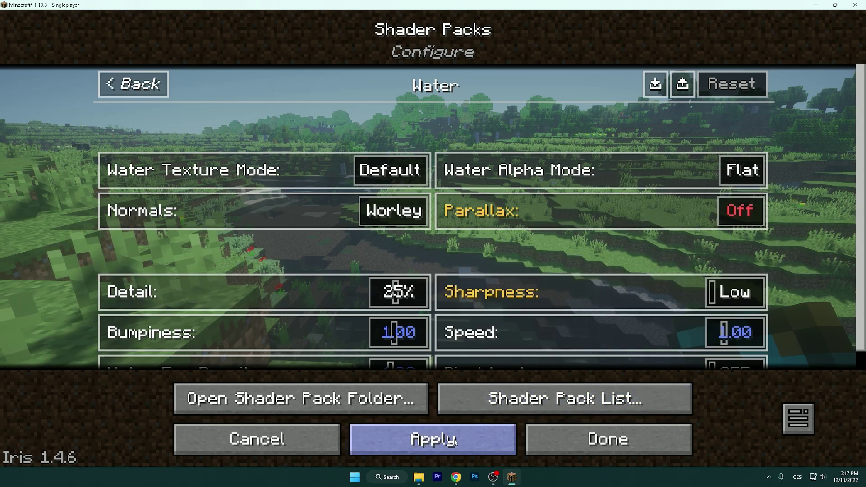
pyautogui.click(435, 431)
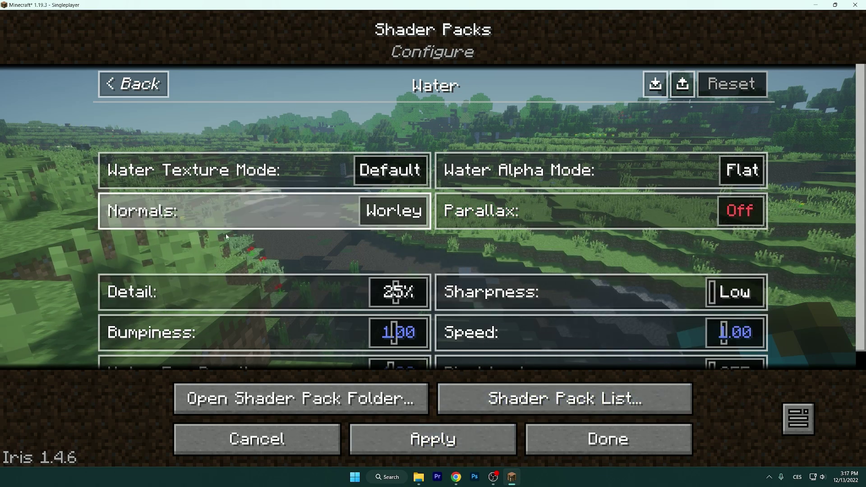
pyautogui.click(128, 87)
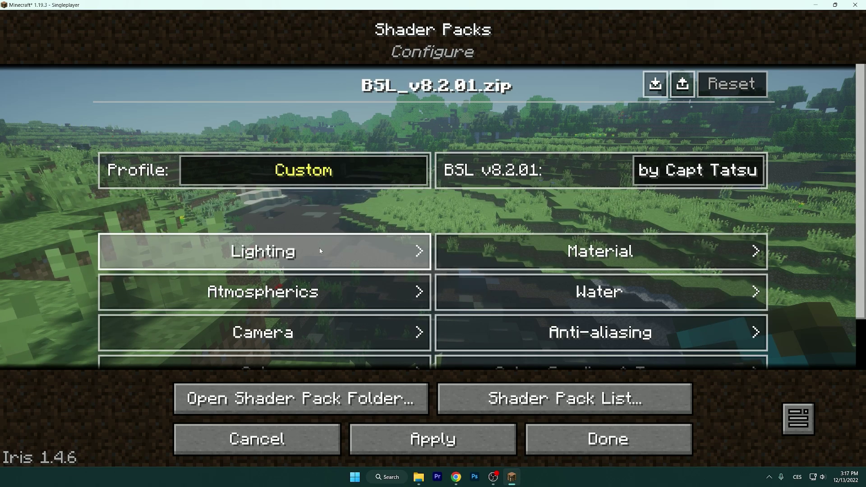
pyautogui.scroll(-3, 315, 243)
# On the Anti-aliasing page, toggle FXAA and TAA, leaving FXAA on and TAA off.
pyautogui.click(518, 270)
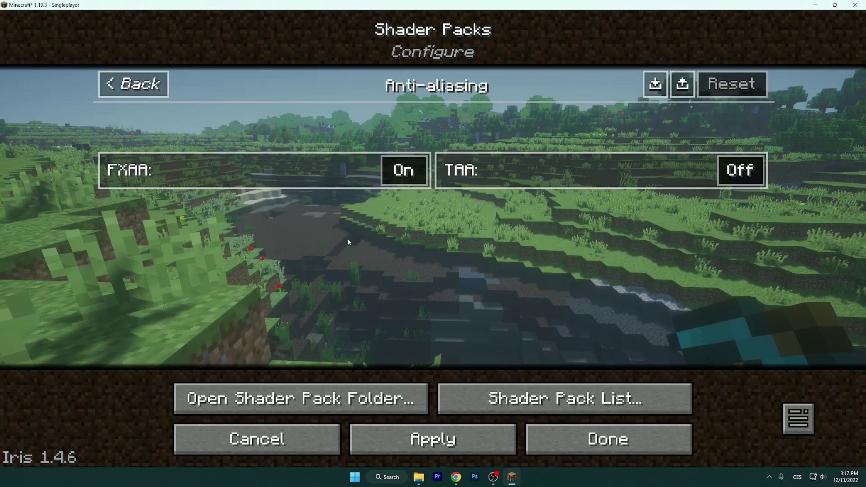
pyautogui.click(343, 178)
pyautogui.click(527, 176)
pyautogui.click(383, 178)
pyautogui.click(515, 179)
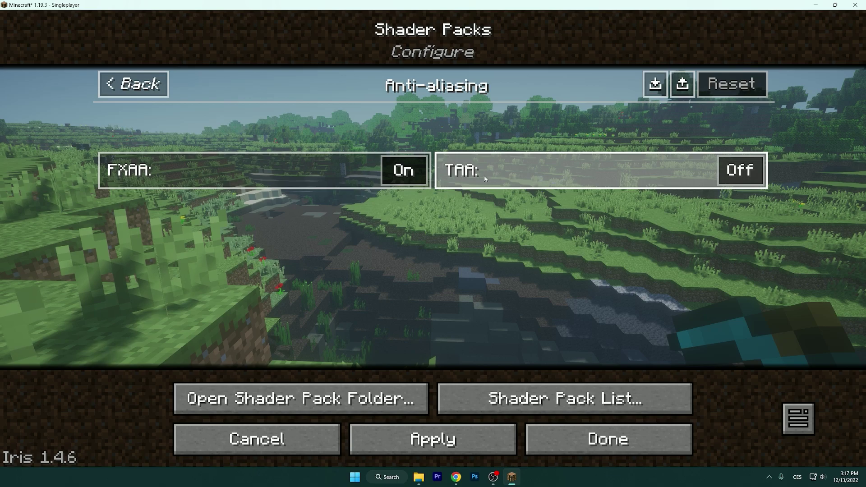
pyautogui.click(361, 172)
pyautogui.click(135, 85)
pyautogui.scroll(-3, 363, 313)
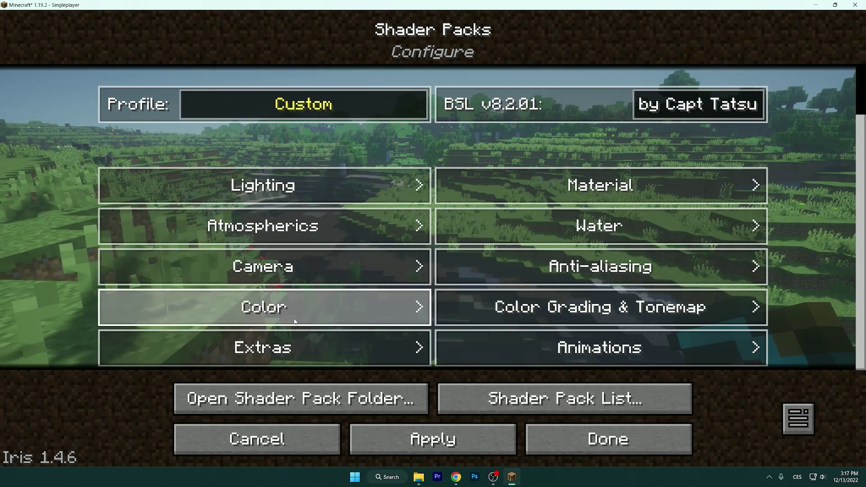
# Check the Color page, then apply the BSL settings and close the shader pack screens.
pyautogui.click(334, 309)
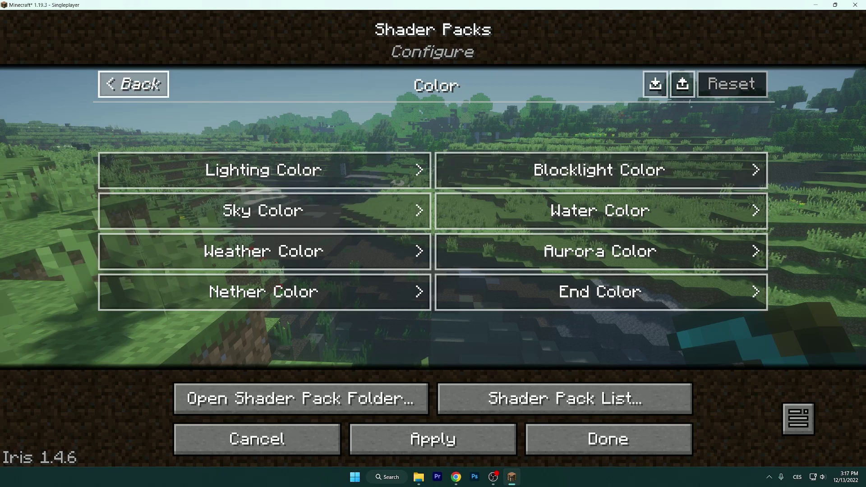
pyautogui.click(135, 85)
pyautogui.scroll(-2, 519, 297)
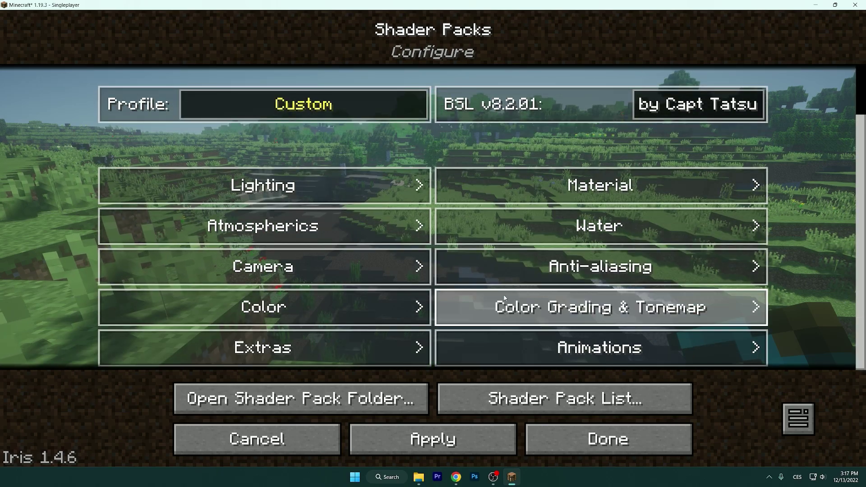
pyautogui.click(433, 439)
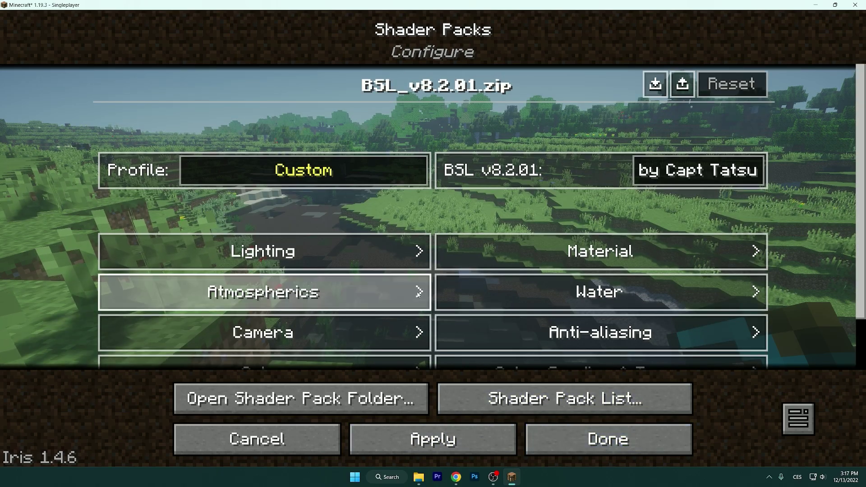
pyautogui.scroll(-2, 599, 266)
pyautogui.click(581, 448)
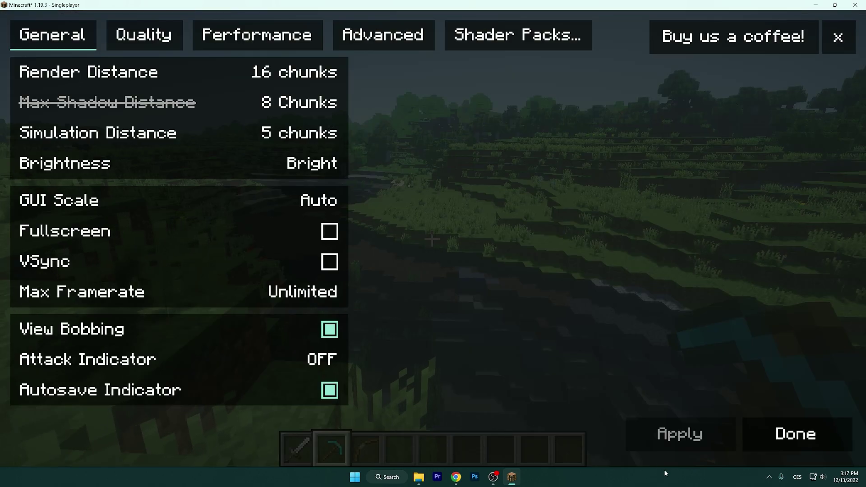
pyautogui.press('Escape')
pyautogui.press('Escape')
pyautogui.press('Escape')
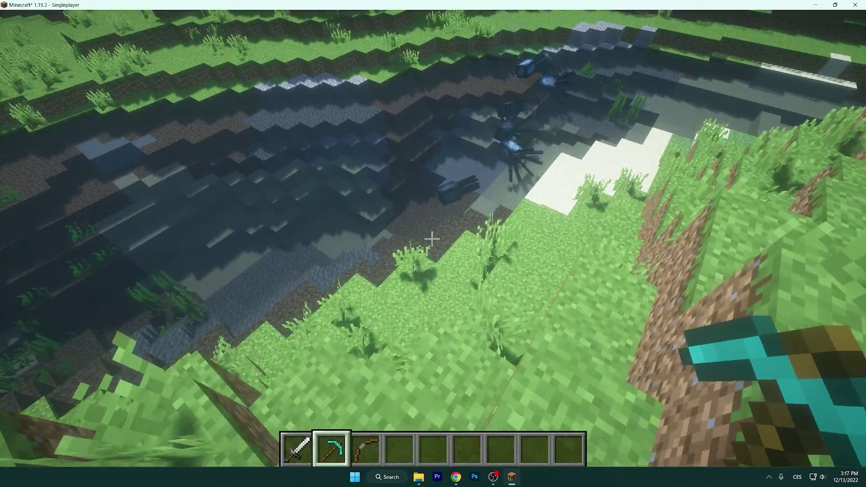
# Show the F3 debug overlay to read 202 fps with the tuned BSL profile, then hide it.
pyautogui.press('F3')
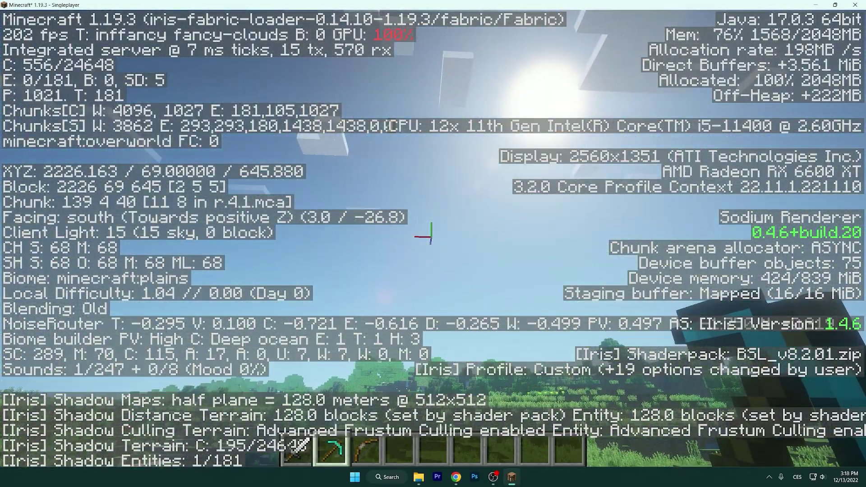
pyautogui.press('F3')
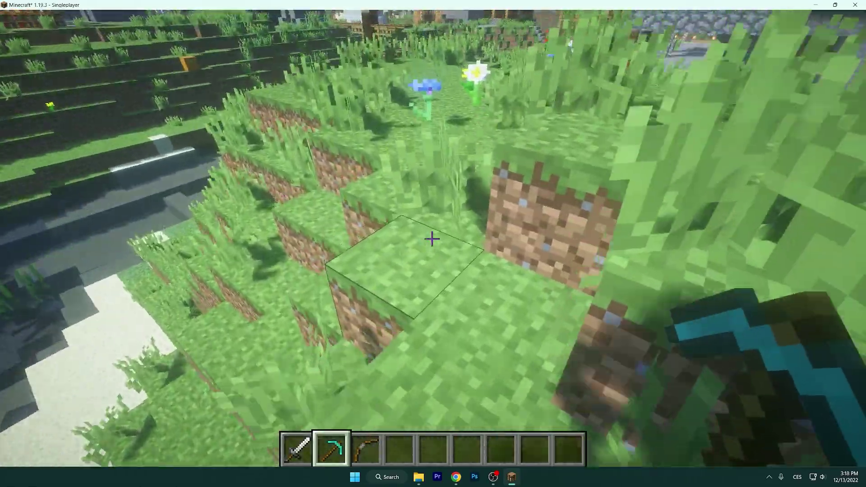